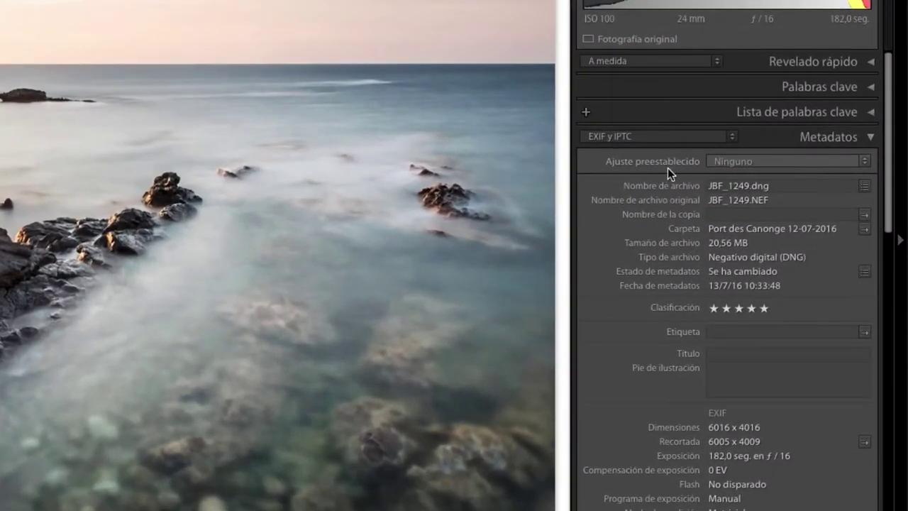
# Show the metadata preset menu for JBF_1249.dng in the Library Metadata panel
pyautogui.click(772, 162)
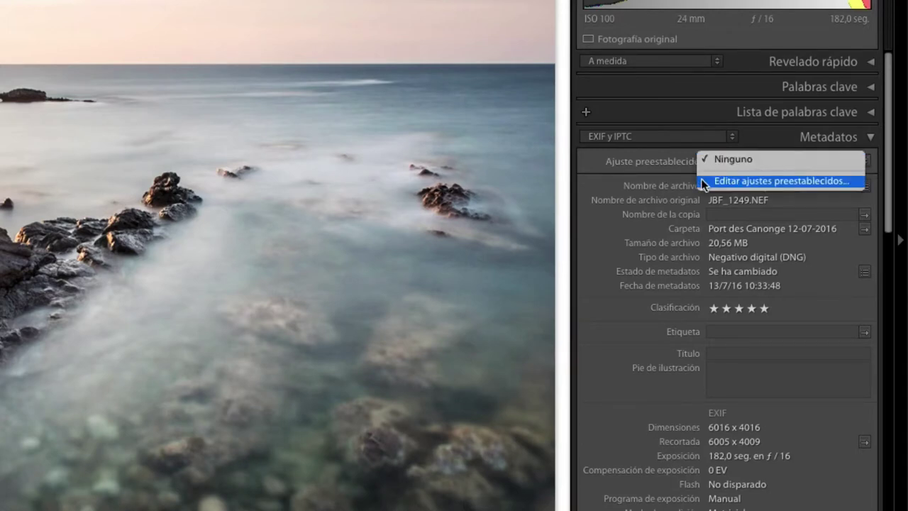
# Open Edit Metadata Presets with the Copyright IPTC and Creador IPTC groups ticked
pyautogui.click(746, 179)
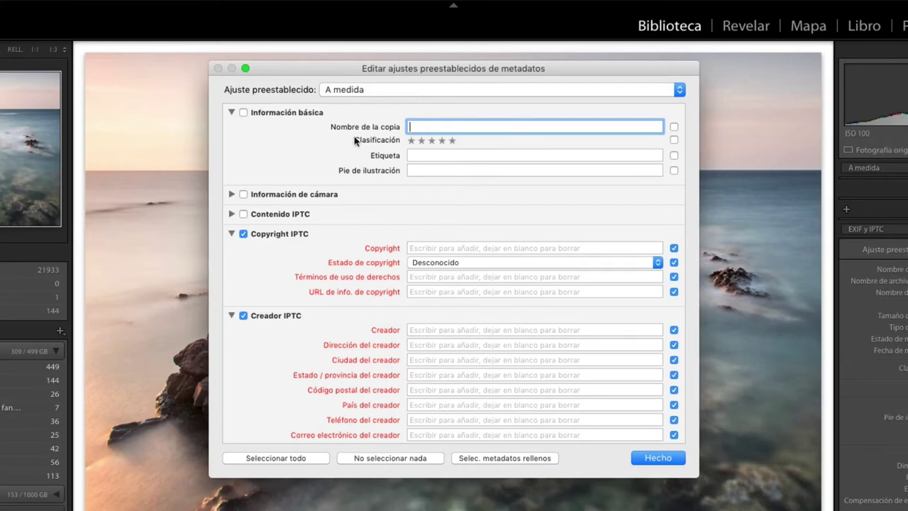
pyautogui.scroll(-1, 345, 190)
pyautogui.scroll(-3, 341, 188)
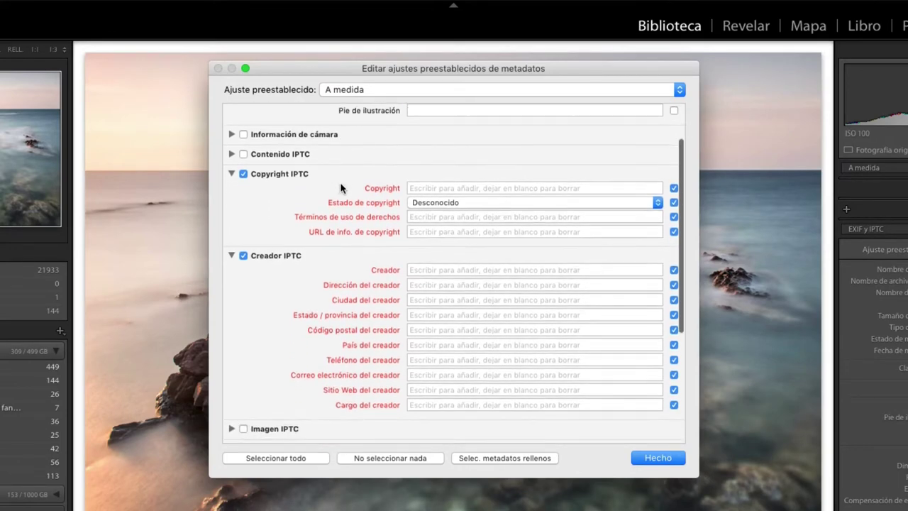
pyautogui.scroll(-1, 340, 188)
pyautogui.scroll(-3, 341, 188)
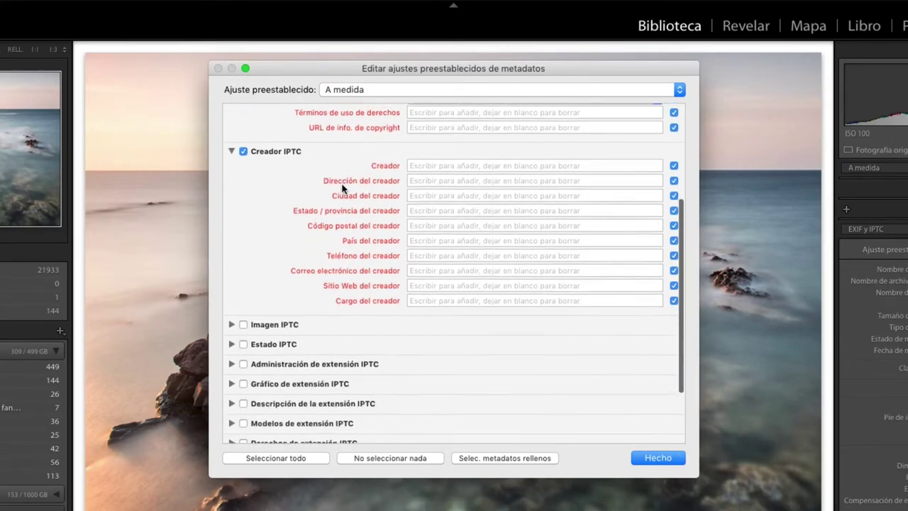
pyautogui.scroll(-2, 343, 189)
pyautogui.scroll(5, 344, 188)
pyautogui.click(243, 163)
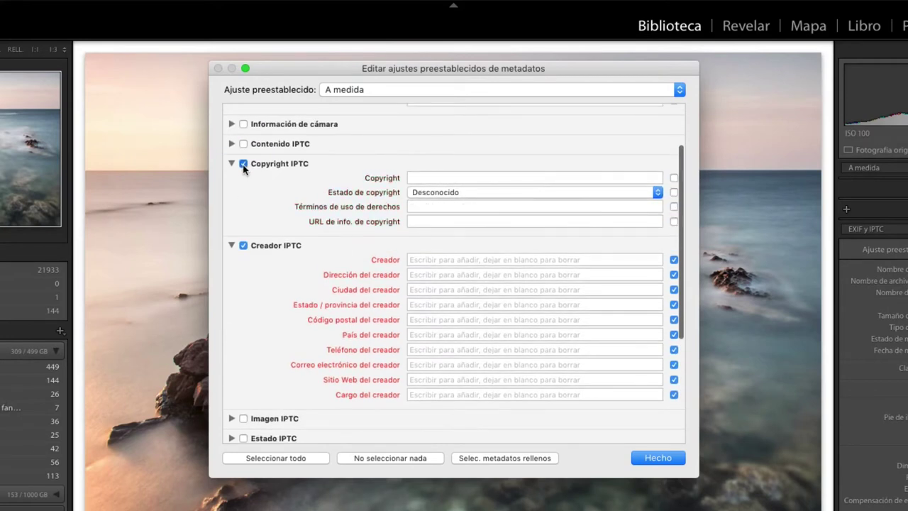
pyautogui.click(243, 164)
pyautogui.click(243, 245)
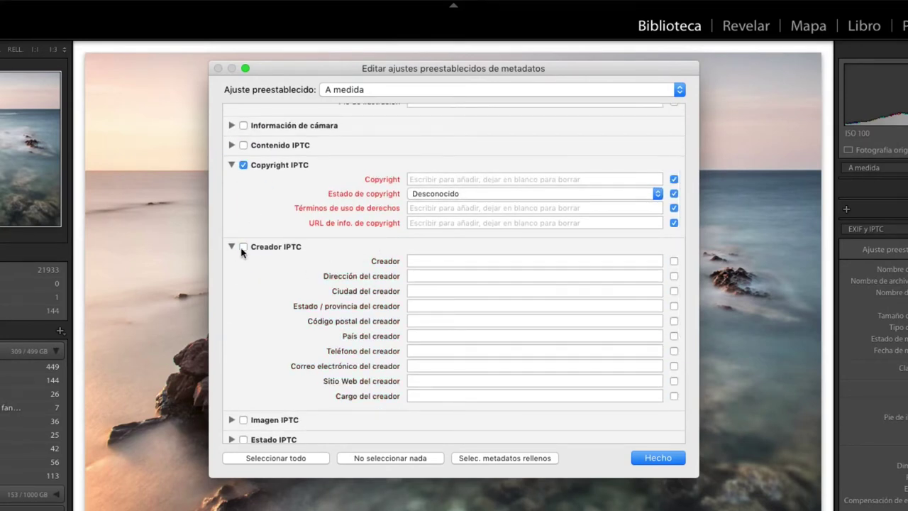
pyautogui.click(243, 246)
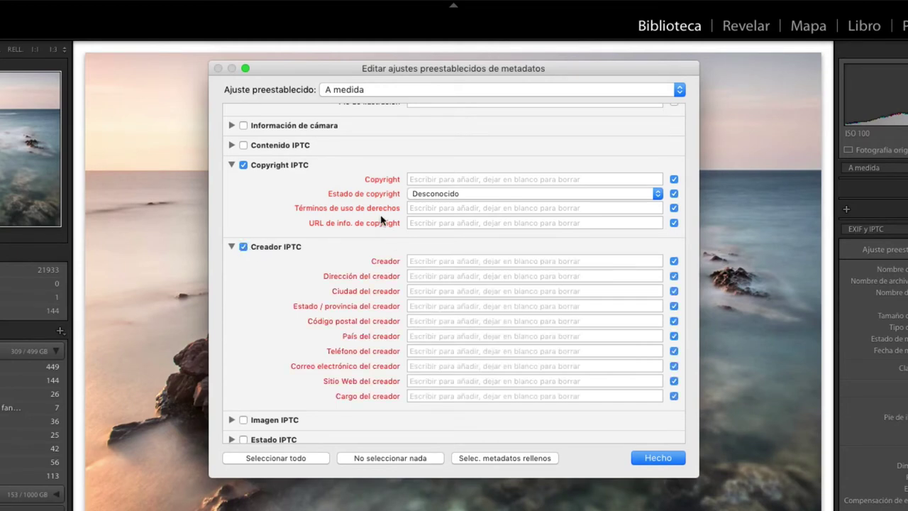
pyautogui.click(440, 178)
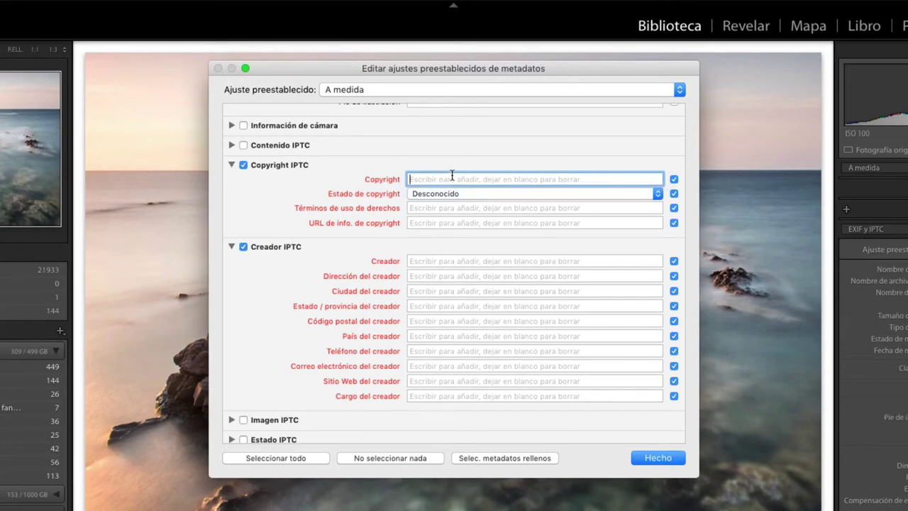
# Enter the copyright holder's name, Con copyright status, Todos los derechos reservados terms, and website URL
pyautogui.write('J')
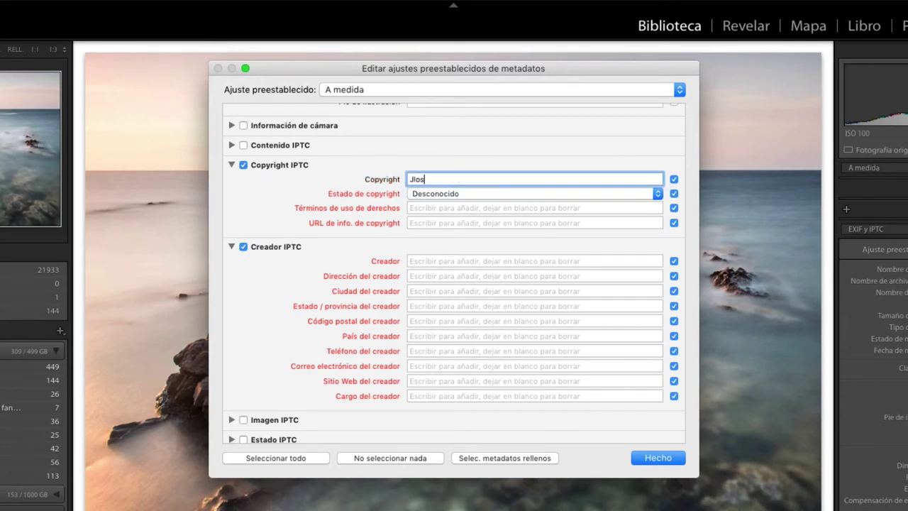
pyautogui.press('BackSpace')
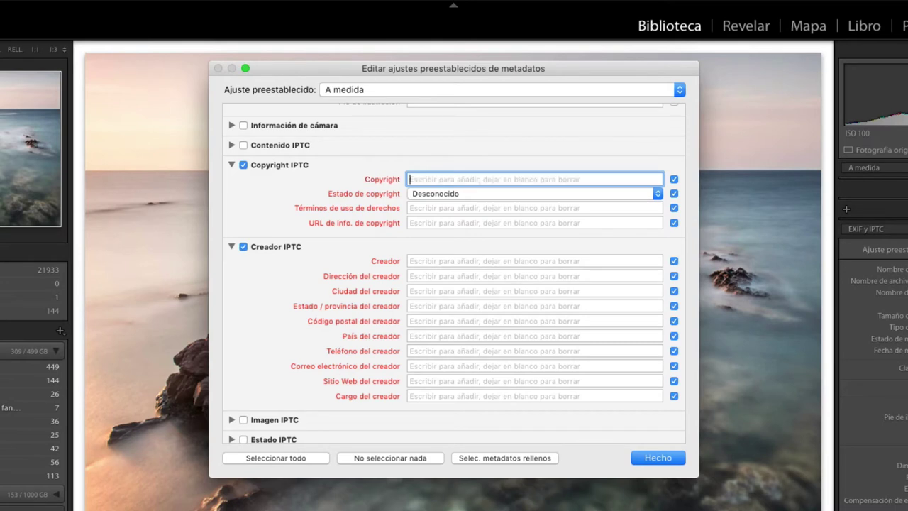
pyautogui.write('José Barceló')
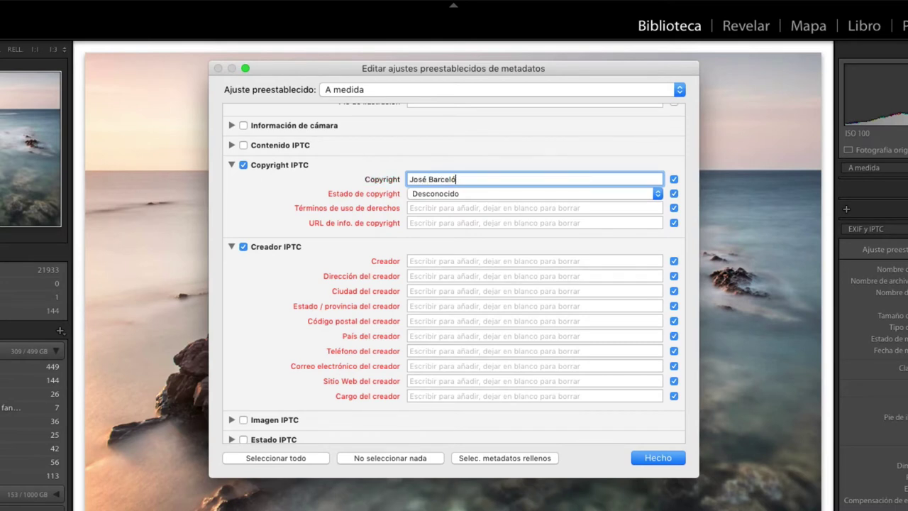
pyautogui.press('Tab')
pyautogui.click(519, 192)
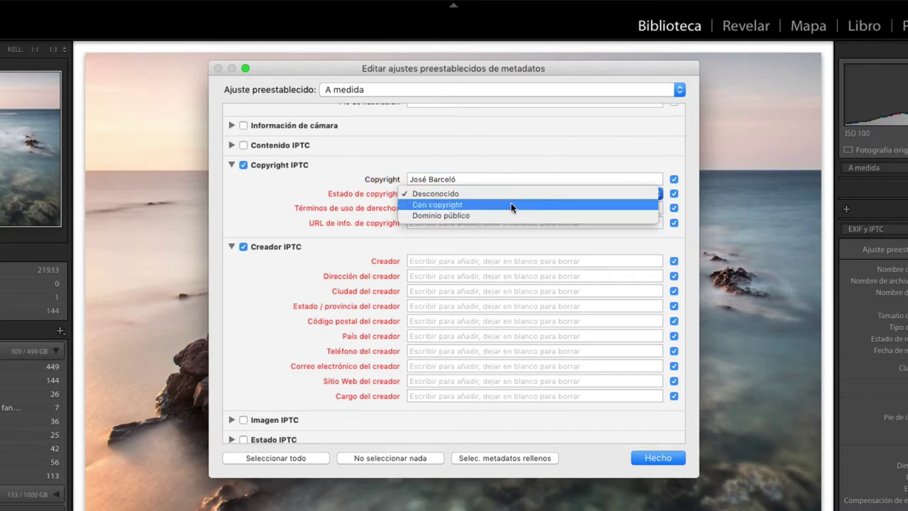
pyautogui.click(511, 206)
pyautogui.click(459, 208)
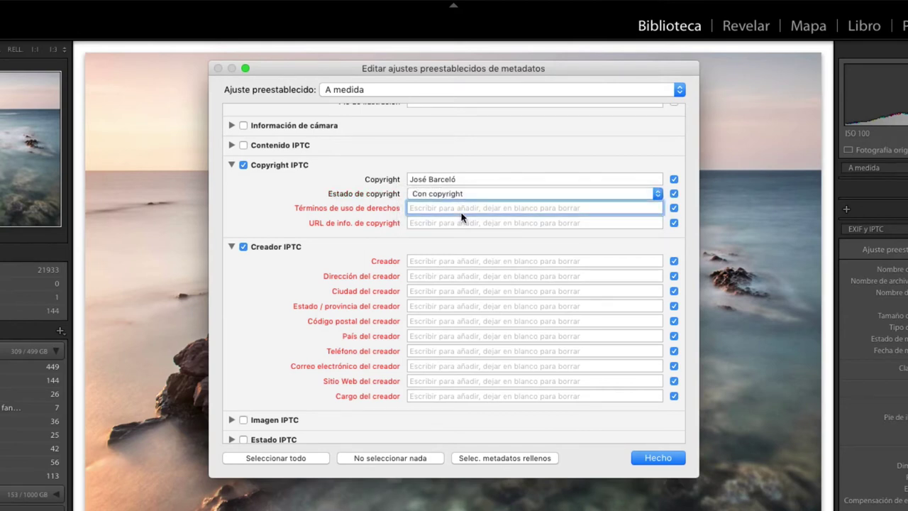
pyautogui.write('Todos los dere')
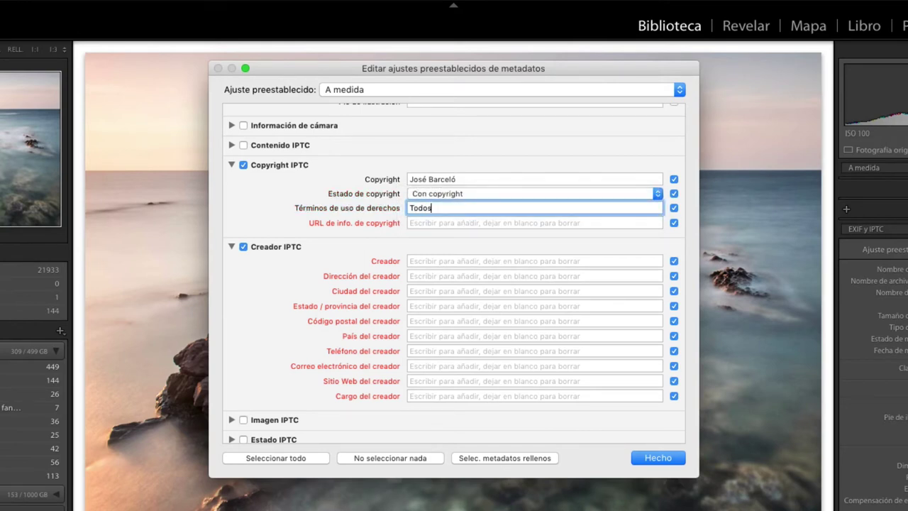
pyautogui.write('chos re')
pyautogui.write('servado')
pyautogui.press('Tab')
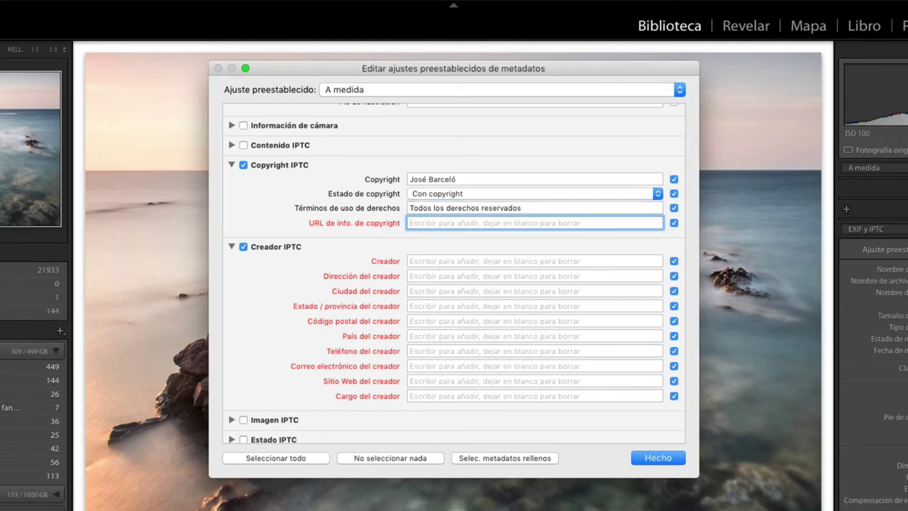
pyautogui.write('www.josebarcelofoto.com')
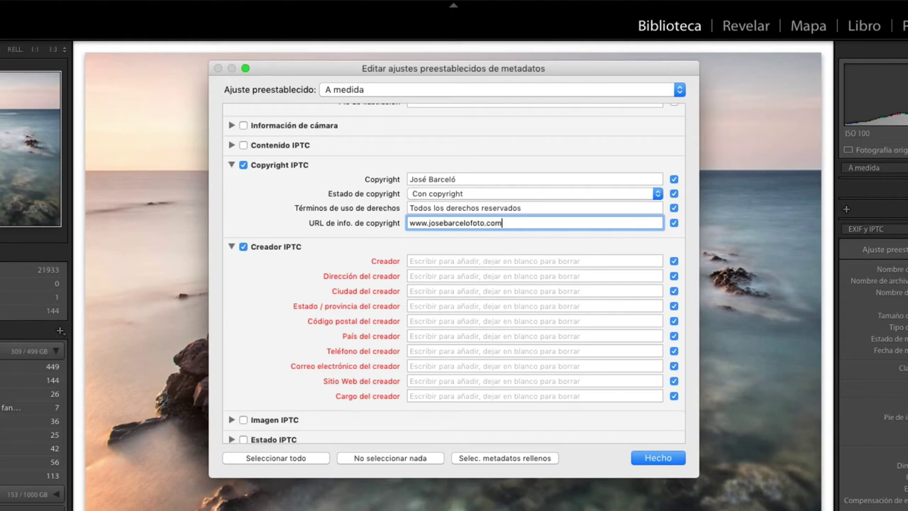
pyautogui.press('Return')
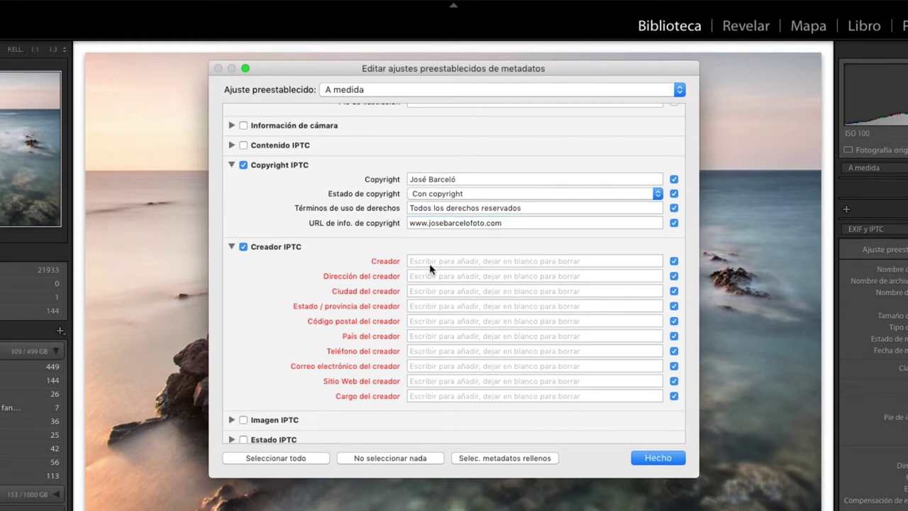
# Fill the Creador IPTC fields with the creator's name, address, phone, e-mail, website and Fotógrafo - Autor title
pyautogui.click(432, 263)
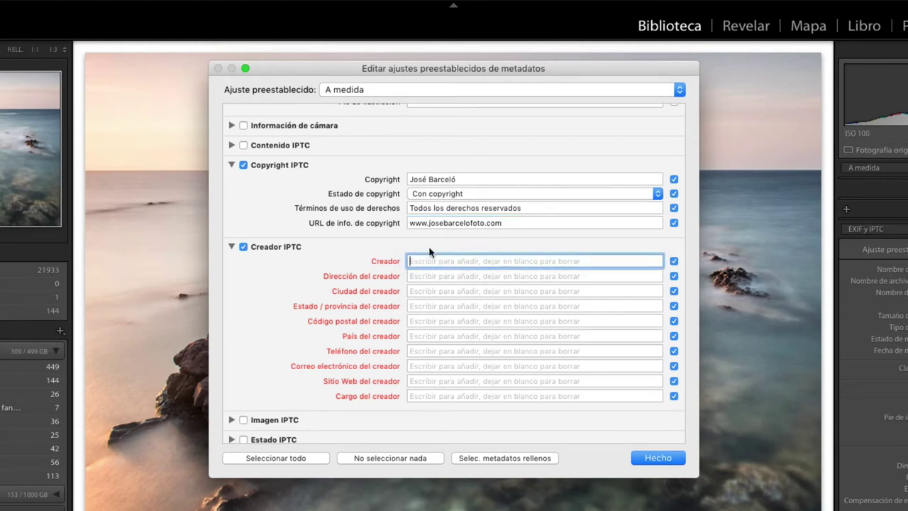
pyautogui.scroll(-5, 415, 316)
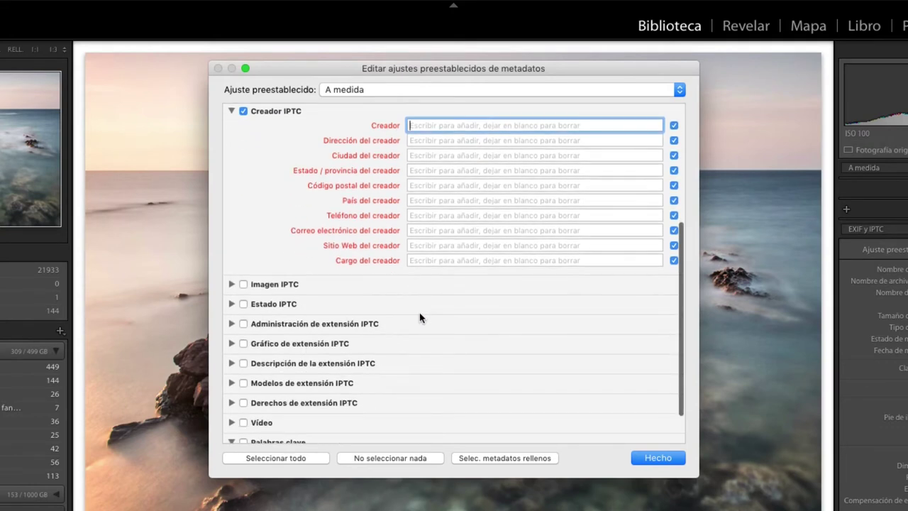
pyautogui.scroll(3, 419, 316)
pyautogui.scroll(2, 426, 309)
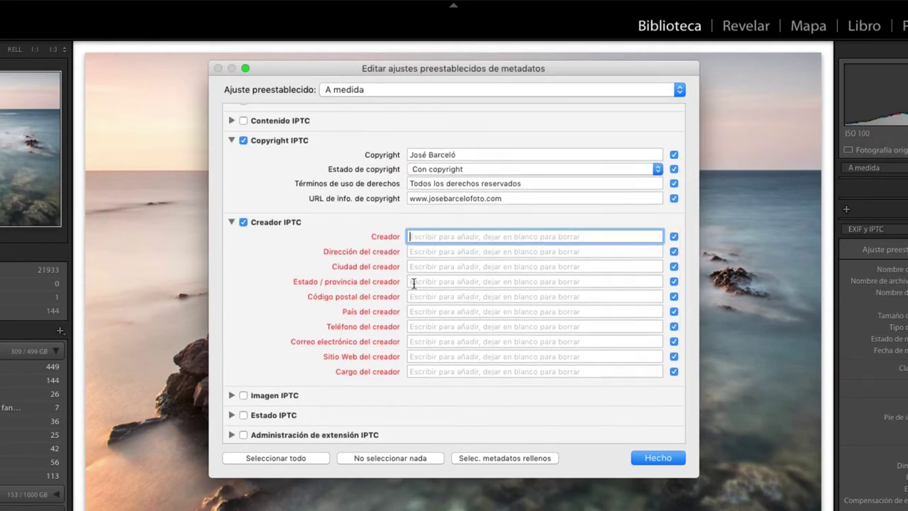
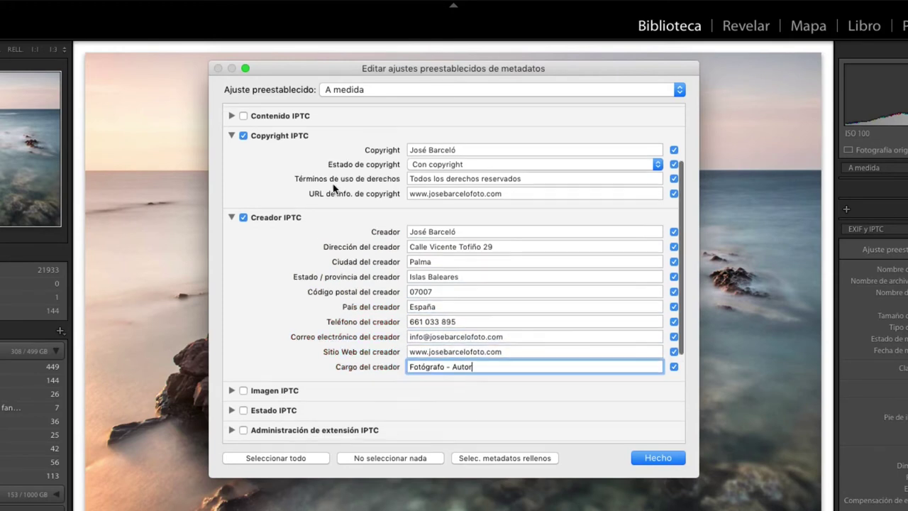
pyautogui.scroll(-2, 334, 183)
pyautogui.scroll(2, 335, 180)
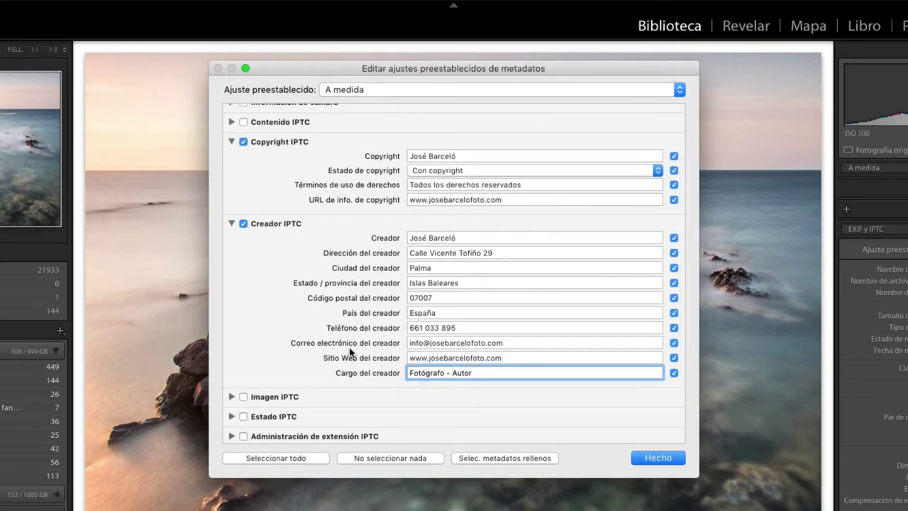
# Save the edited metadata as a new preset named Datos Contacto
pyautogui.click(648, 460)
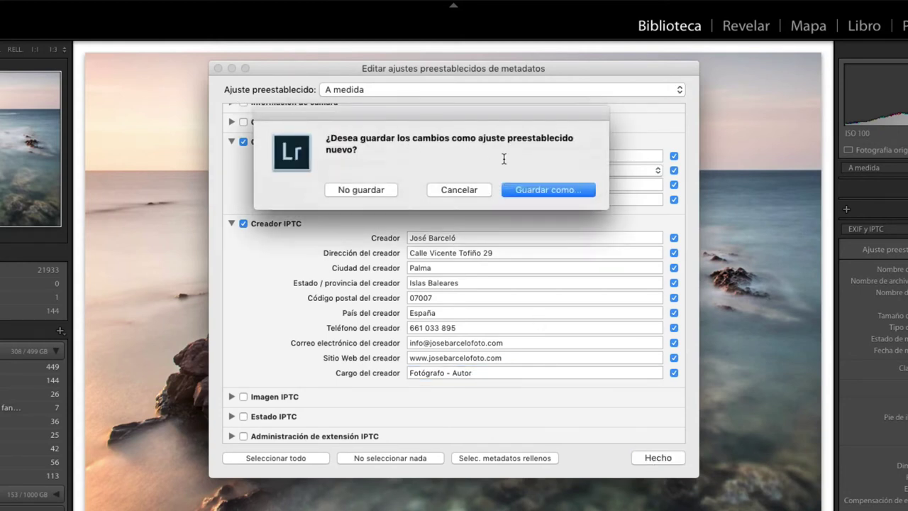
pyautogui.click(547, 196)
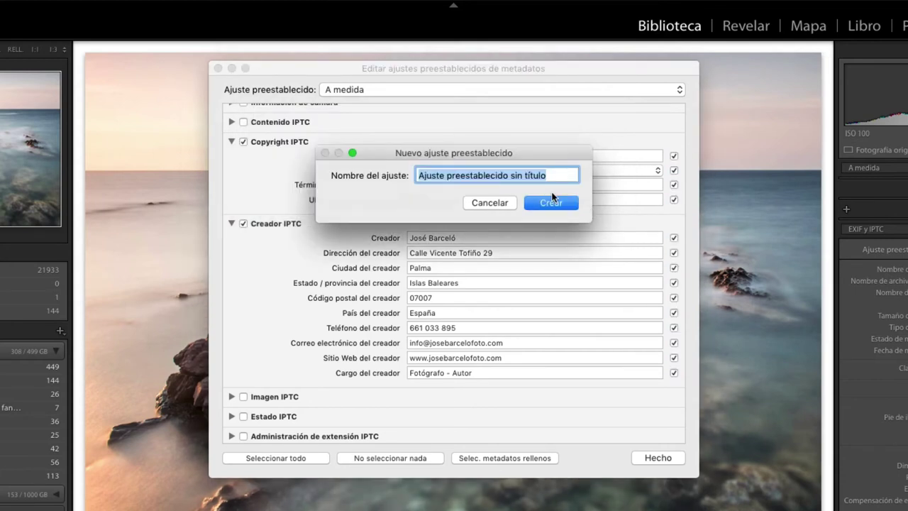
pyautogui.write('Datos Contacto')
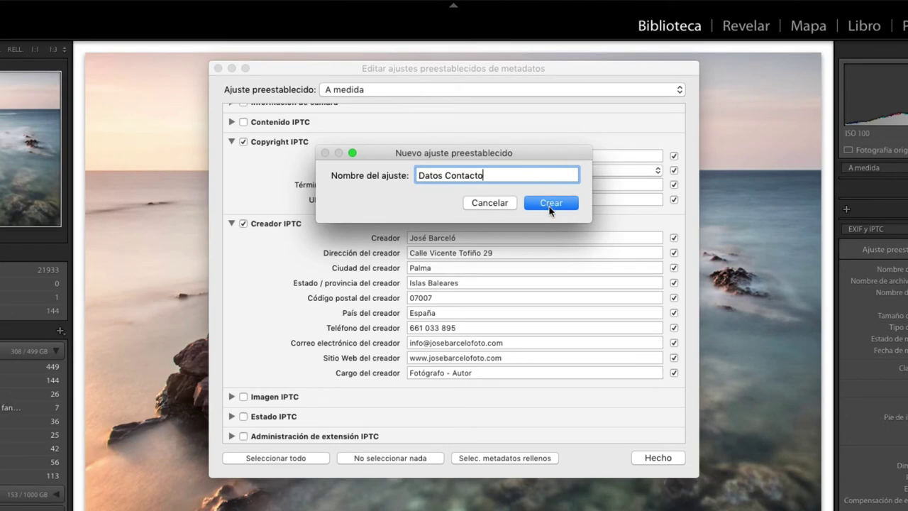
pyautogui.click(548, 204)
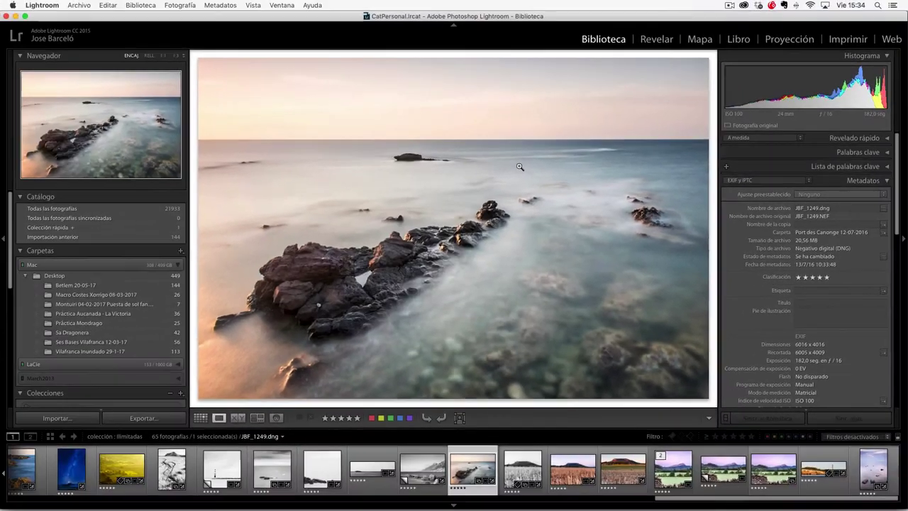
# Apply the Datos Contacto preset to JBF_1249.dng and review the filled metadata fields
pyautogui.click(815, 194)
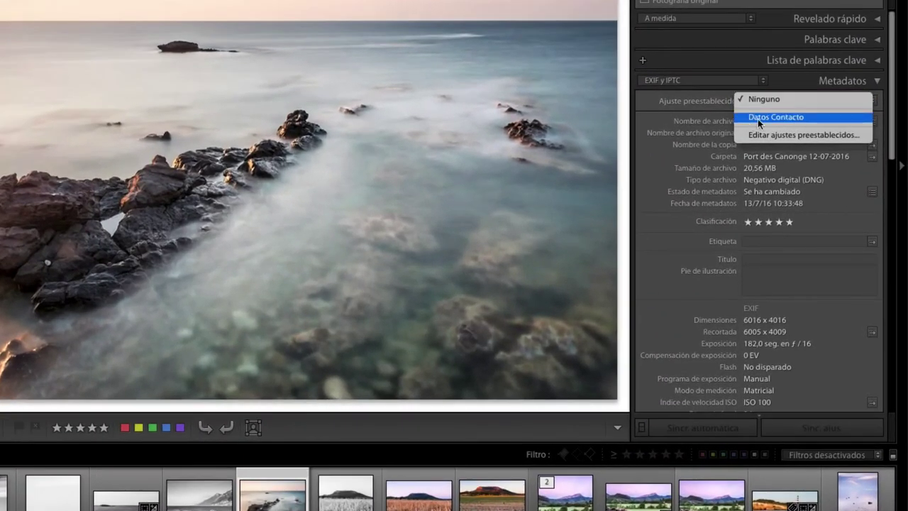
pyautogui.click(761, 118)
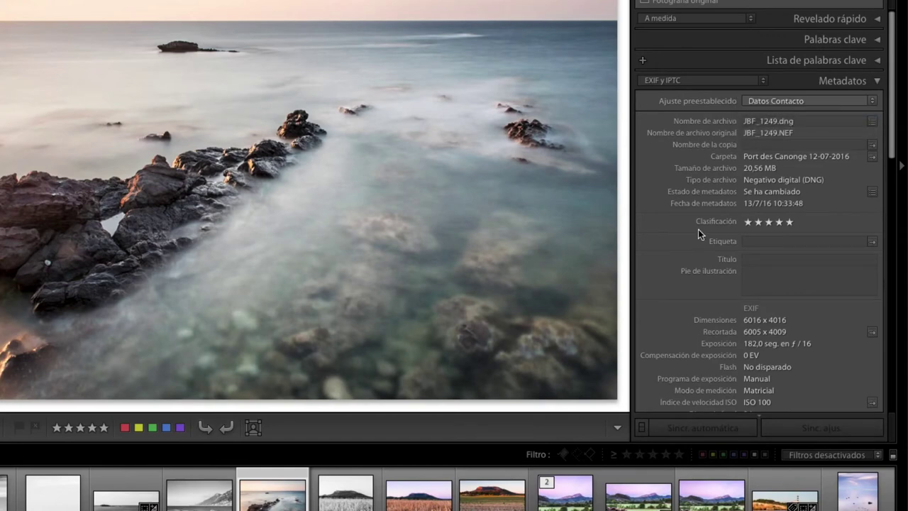
pyautogui.scroll(-1, 699, 229)
pyautogui.scroll(-5, 698, 229)
pyautogui.scroll(-6, 699, 229)
pyautogui.scroll(-2, 699, 230)
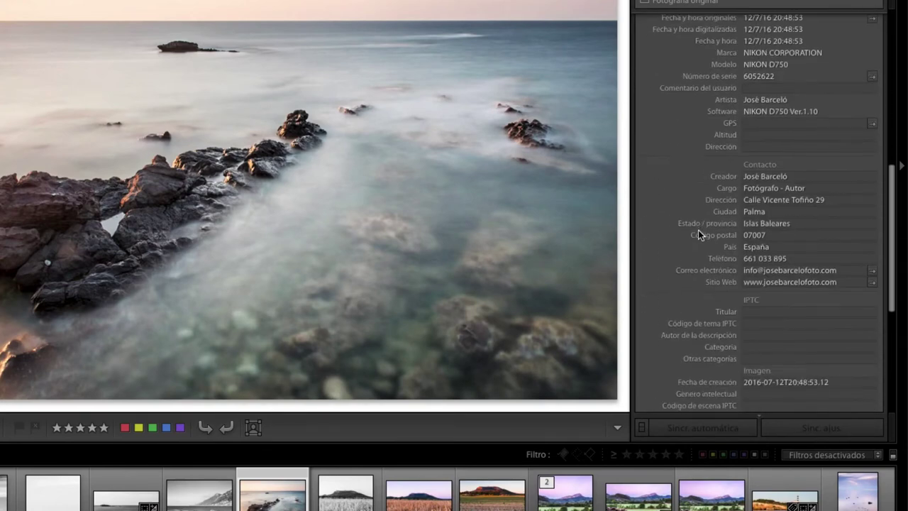
pyautogui.scroll(-5, 735, 241)
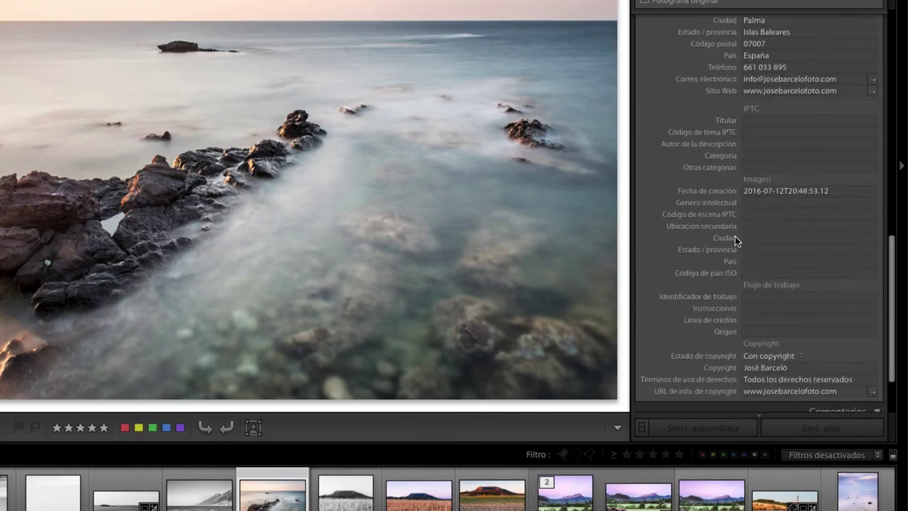
pyautogui.scroll(-1, 733, 241)
pyautogui.scroll(-1, 766, 367)
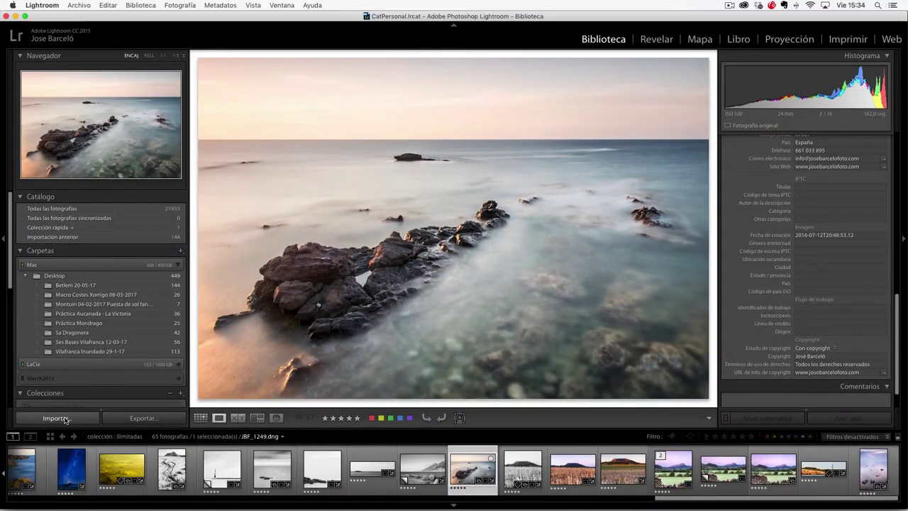
# Open the Import window to bring in new photos
pyautogui.click(57, 418)
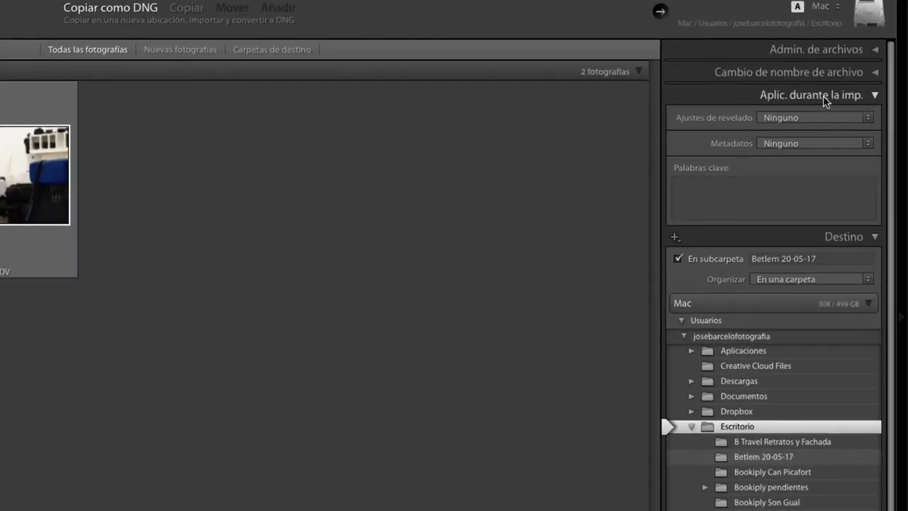
# Set the import Metadatos preset to Datos Contacto
pyautogui.click(772, 142)
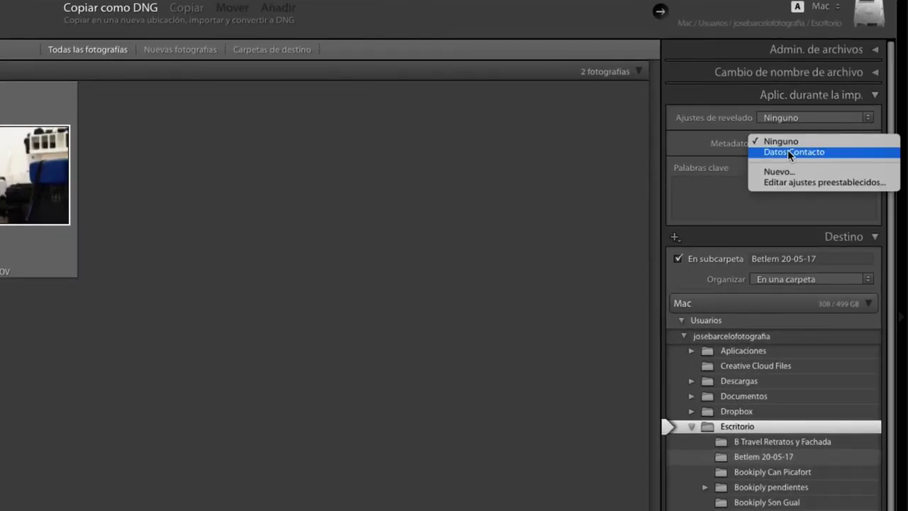
pyautogui.click(799, 151)
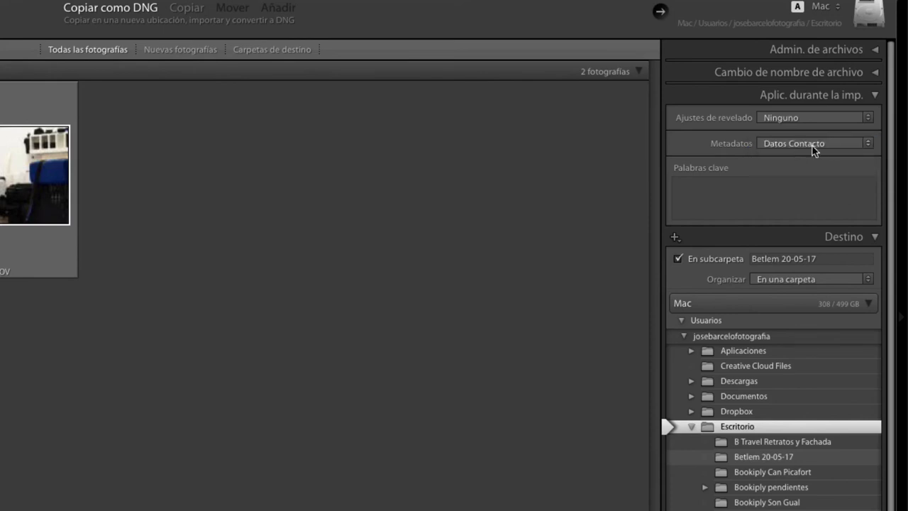